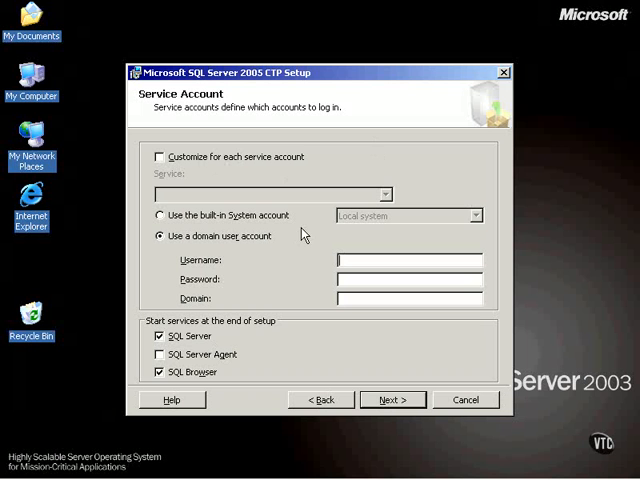
click(158, 157)
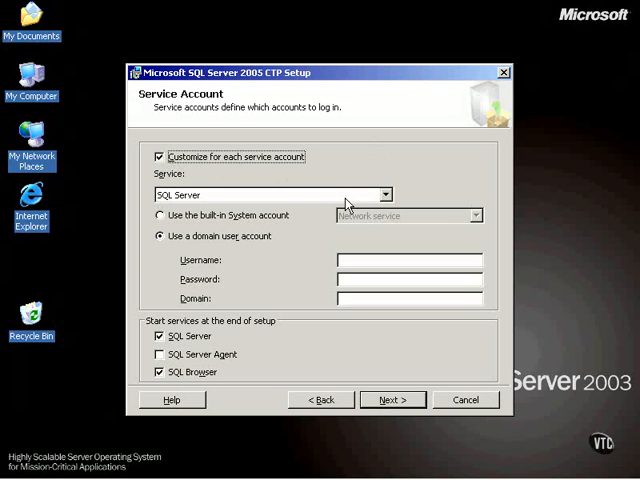
click(386, 196)
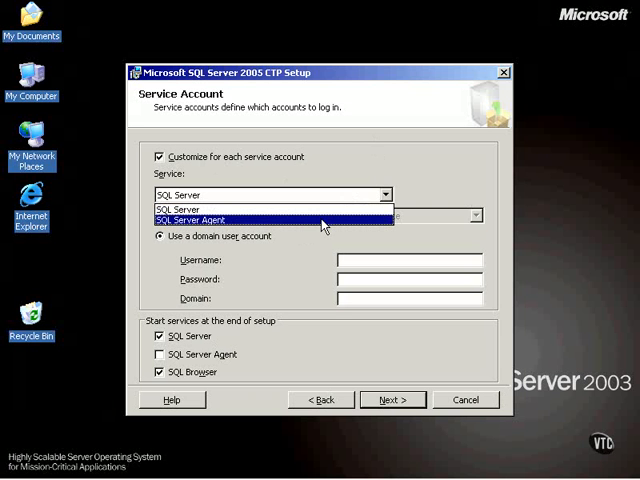
click(350, 208)
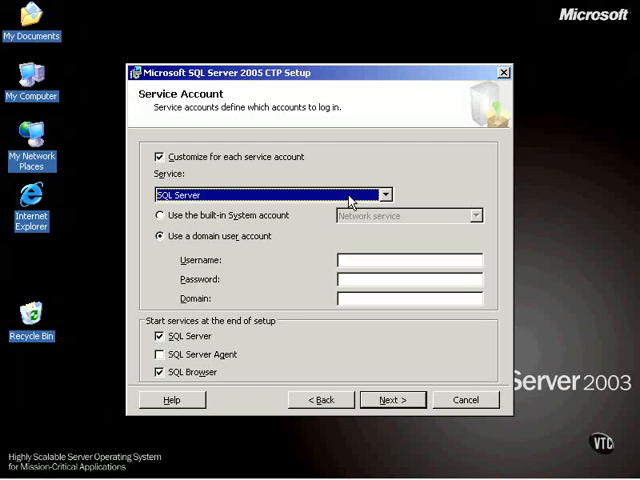
click(159, 157)
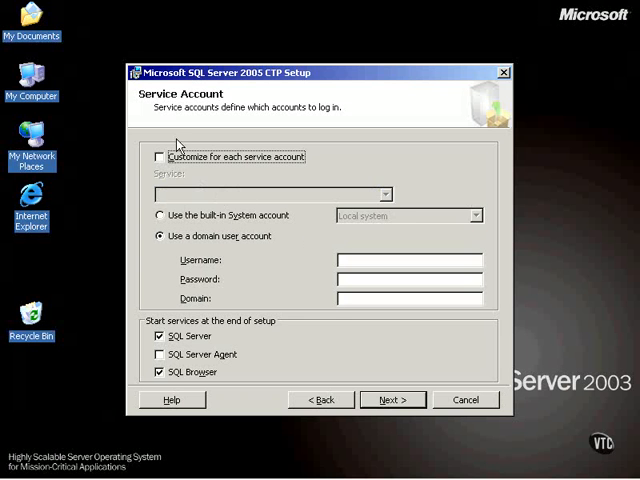
Step: Settle the service account on the built-in Local system account and continue to Authentication Mode
click(196, 216)
click(196, 237)
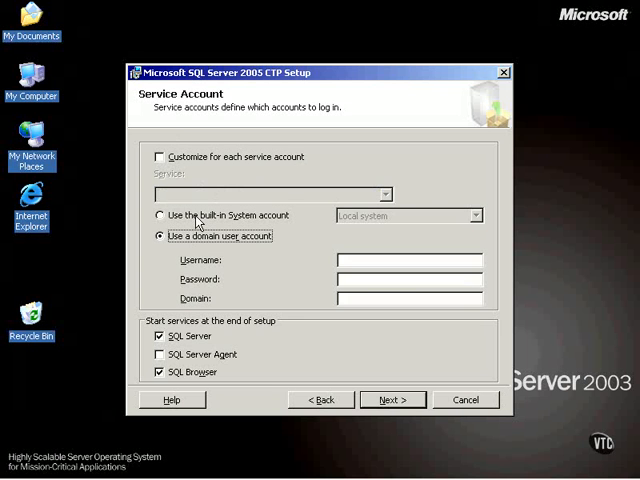
click(233, 216)
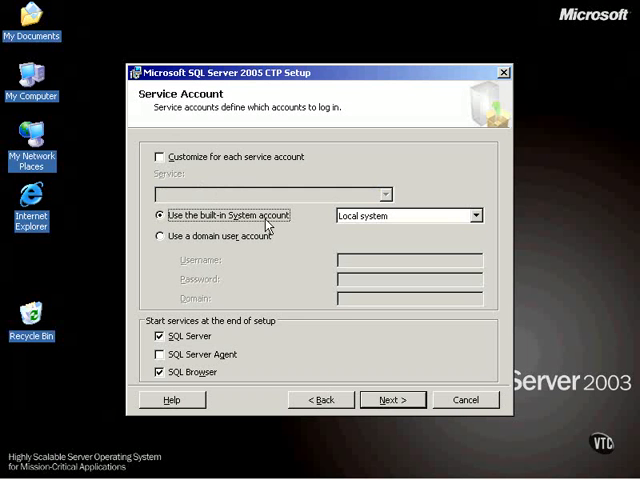
click(232, 236)
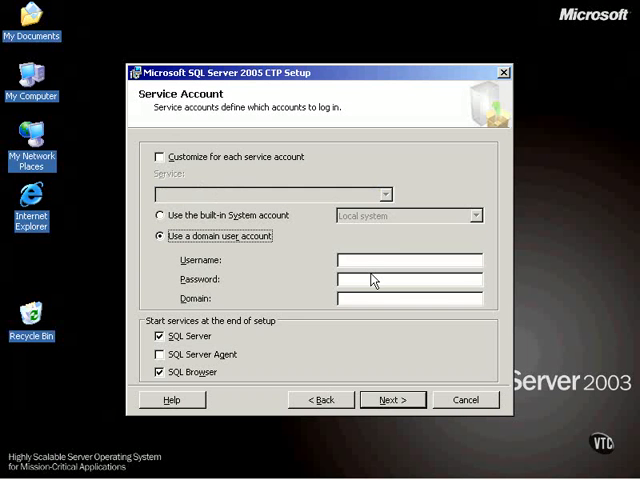
click(397, 259)
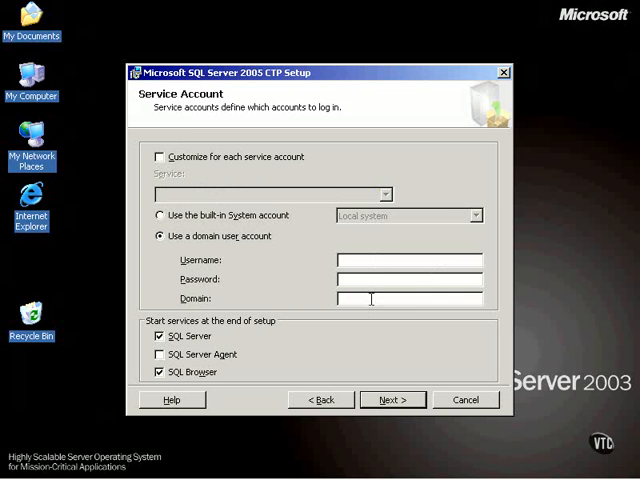
click(211, 216)
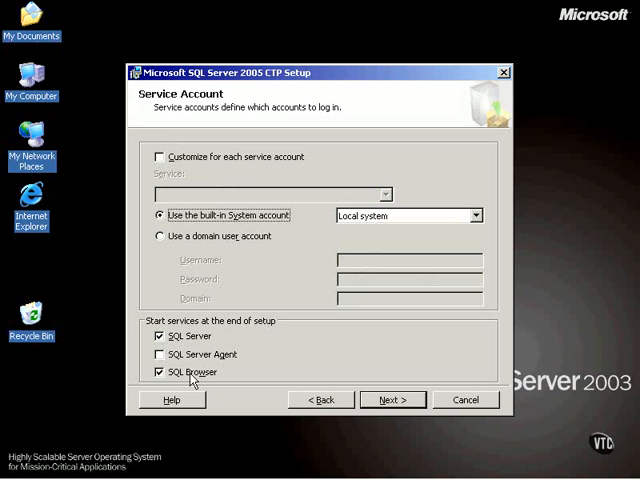
click(389, 402)
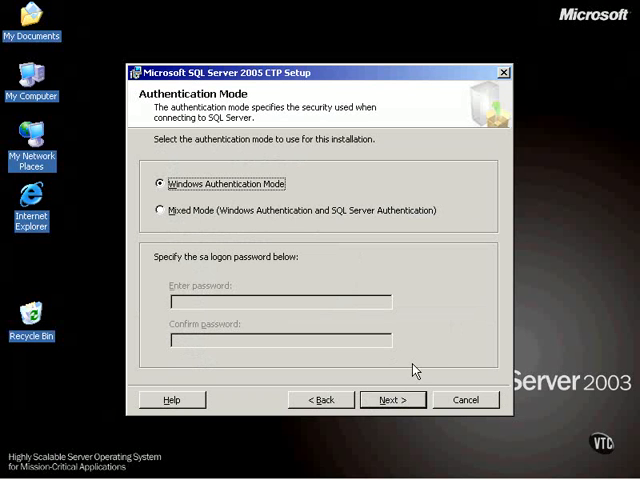
click(208, 212)
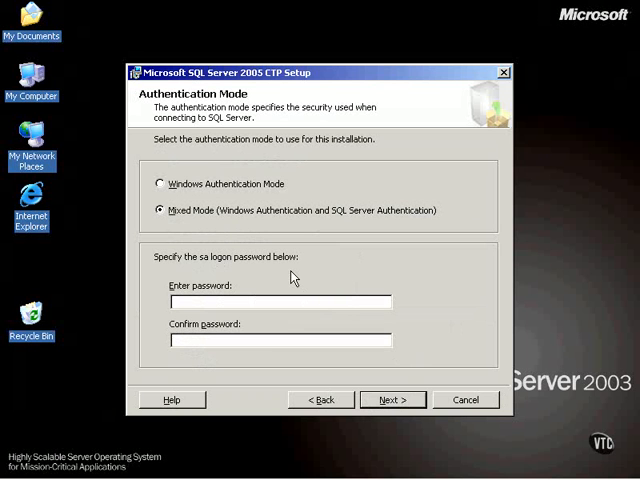
click(290, 302)
click(160, 184)
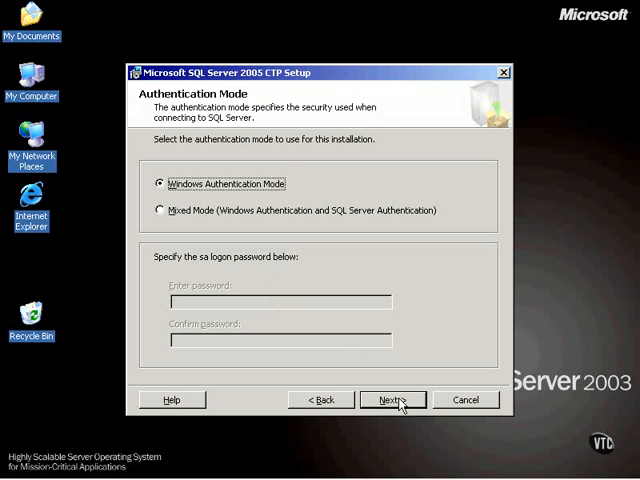
Step: Choose collation by designator, keep Latin1_General, and leave binary and sensitivity options unchecked
click(398, 403)
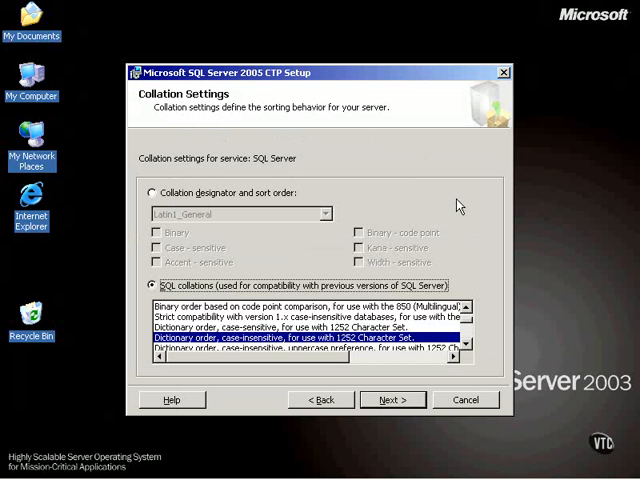
click(196, 196)
click(156, 232)
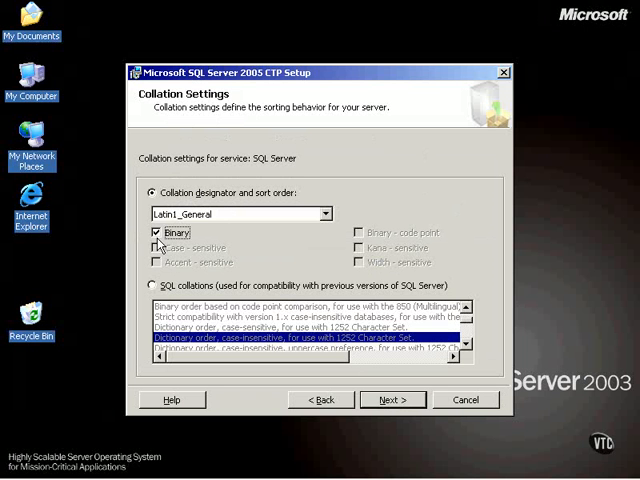
click(156, 232)
click(156, 247)
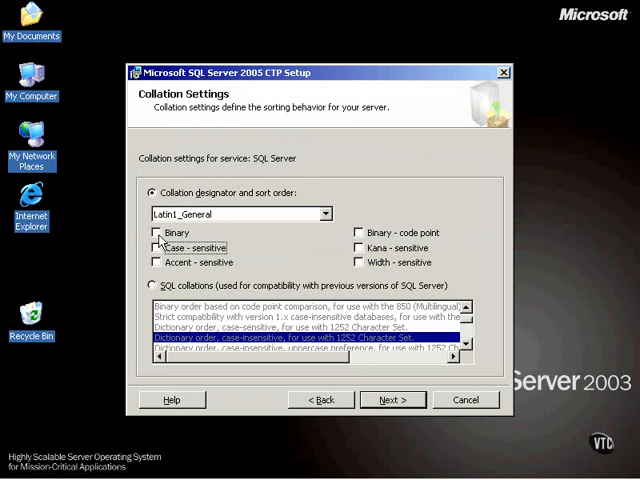
click(325, 214)
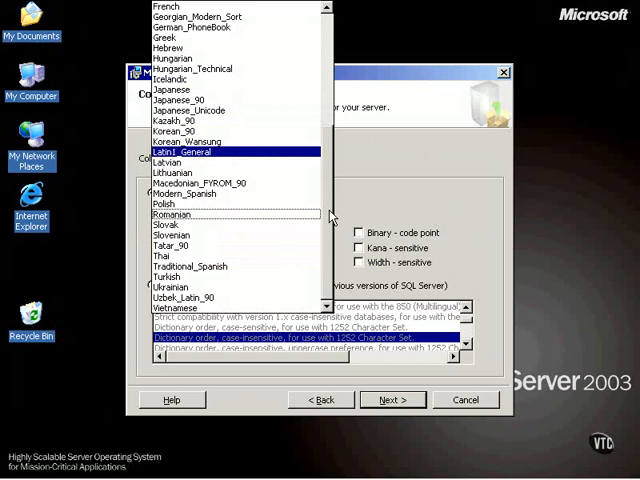
click(260, 152)
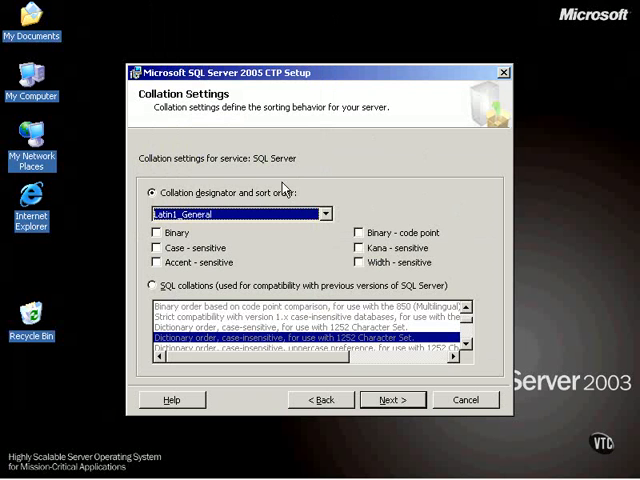
Step: Leave error and usage reporting off and continue to Ready to Install
click(392, 400)
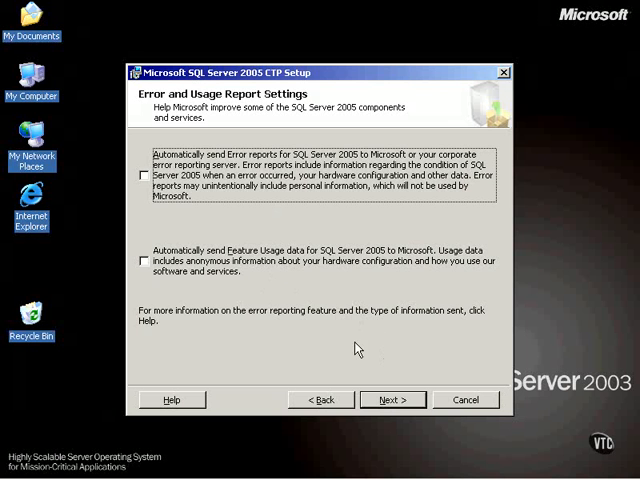
click(390, 400)
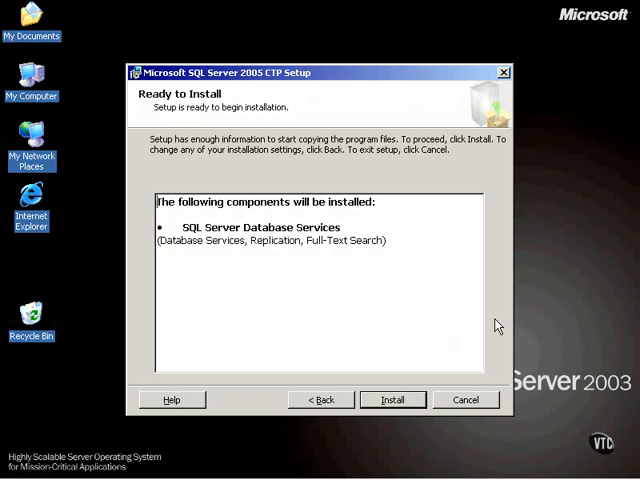
Step: Install the selected components and let all seven reach Setup finished
click(393, 400)
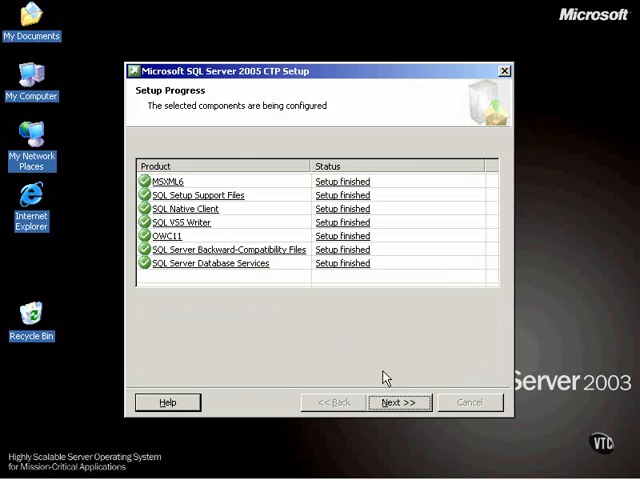
Step: Finish the setup wizard from its completion summary, returning to the desktop
click(398, 402)
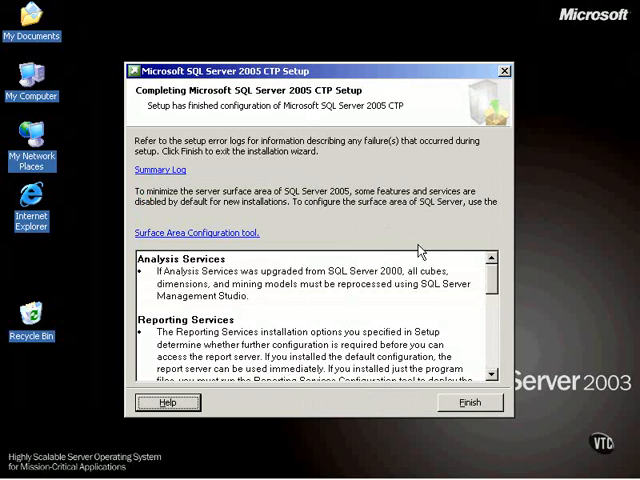
click(469, 402)
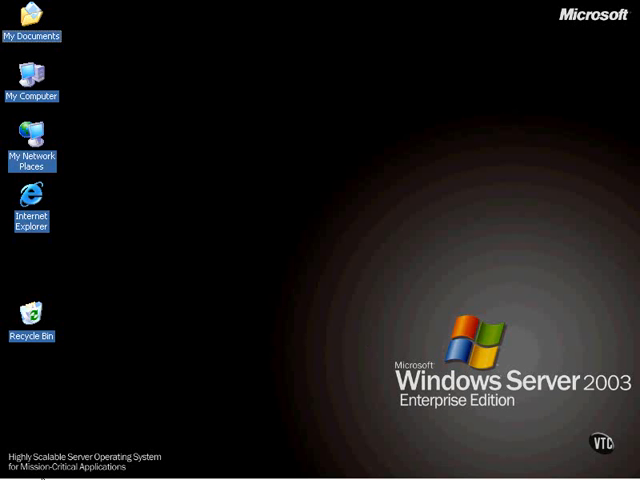
Step: Open the Start menu to reach the Microsoft SQL Server 2005 CTP program group
click(25, 470)
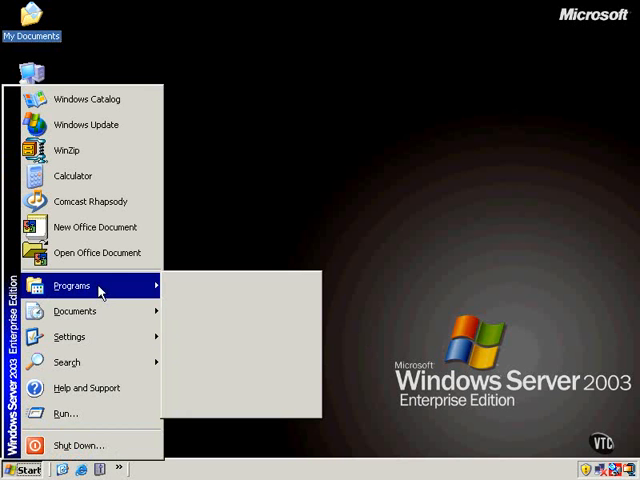